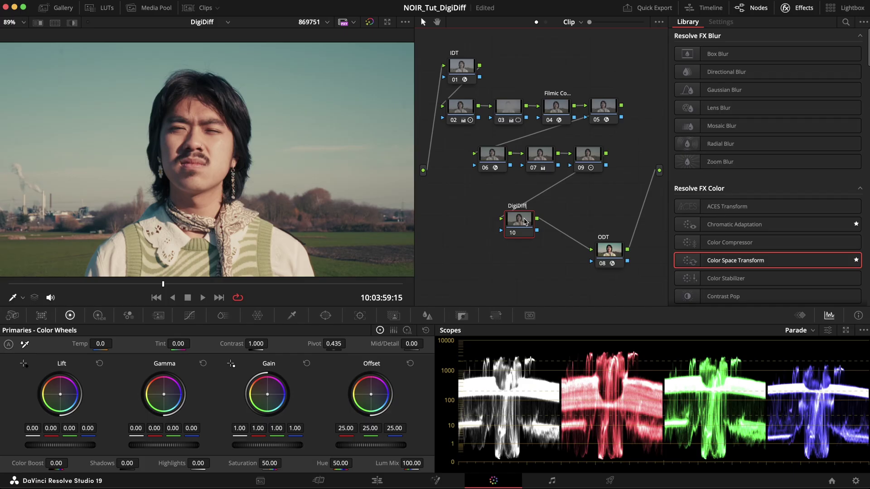
Apply KromaticaFX DigiDiff from the Effects Library to node 10 and bring up its Input Gamma options.
scroll(717, 205, down, 10)
scroll(718, 204, down, 10)
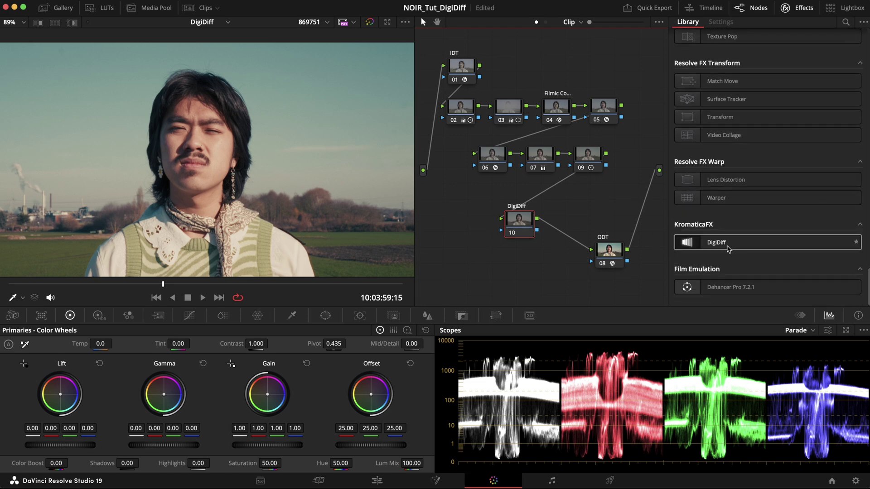
drag(727, 249, 522, 229)
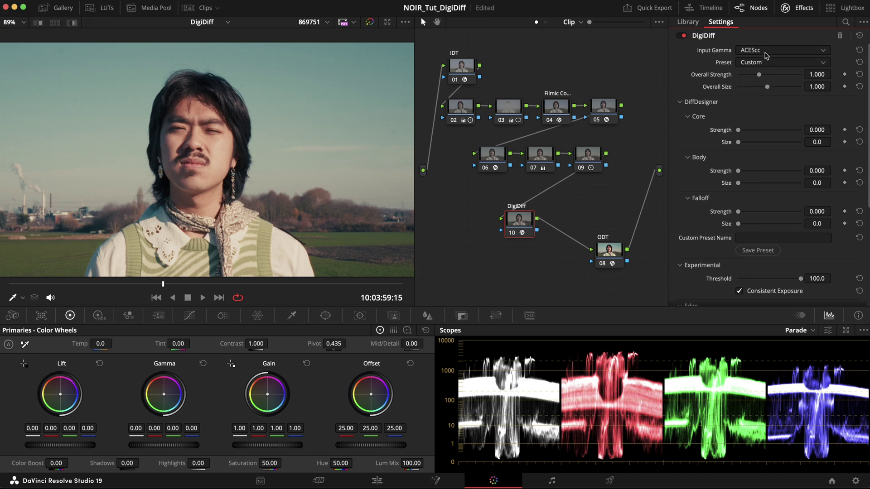
click(766, 55)
scroll(828, 85, down, 2)
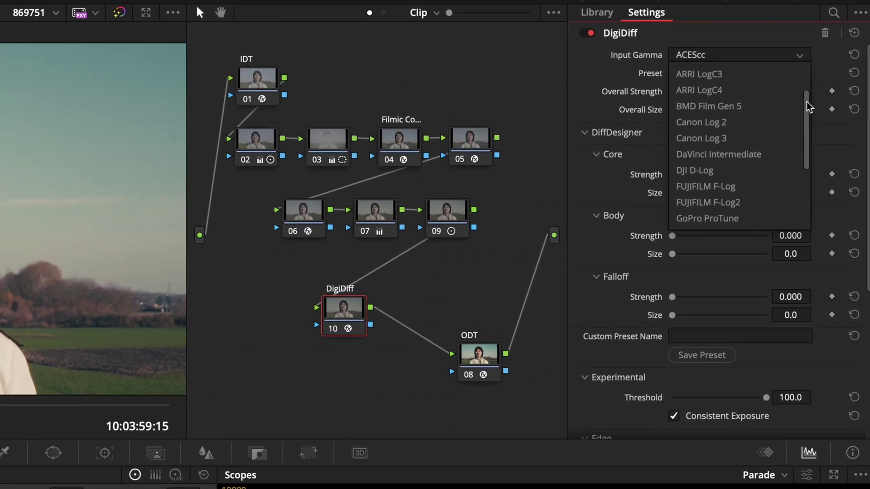
drag(806, 111, 808, 77)
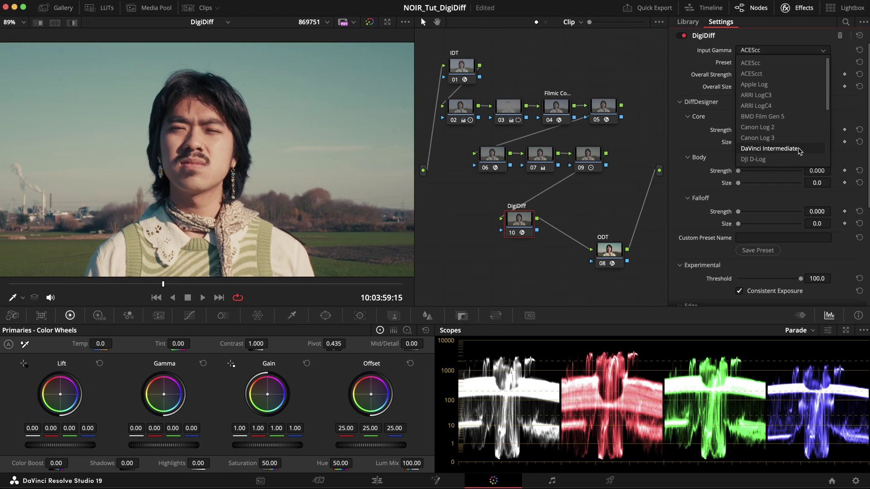
Set Input Gamma to DaVinci Intermediate, try Dream Sequence at Overall Size 1.381, then choose Glimmer Glass.
click(771, 149)
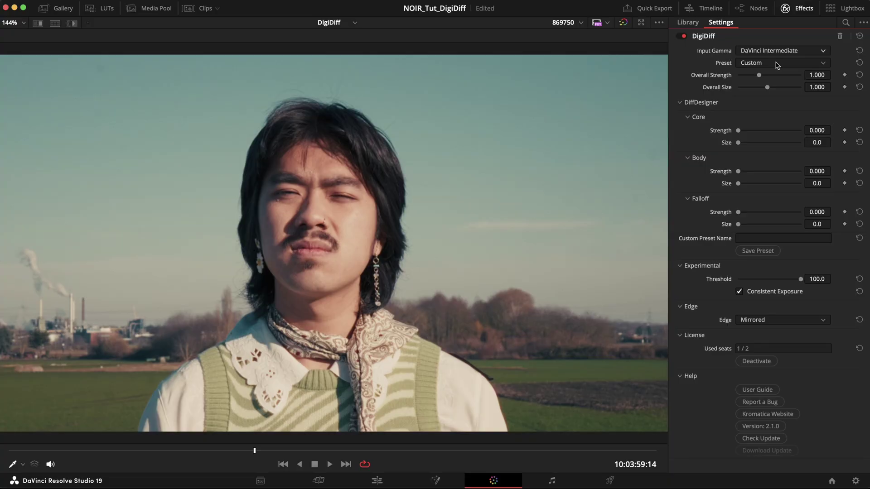
click(777, 64)
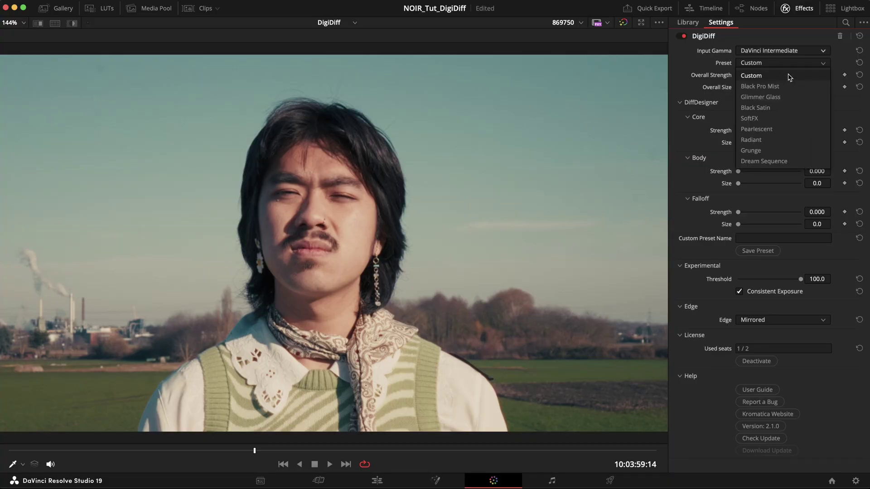
click(801, 162)
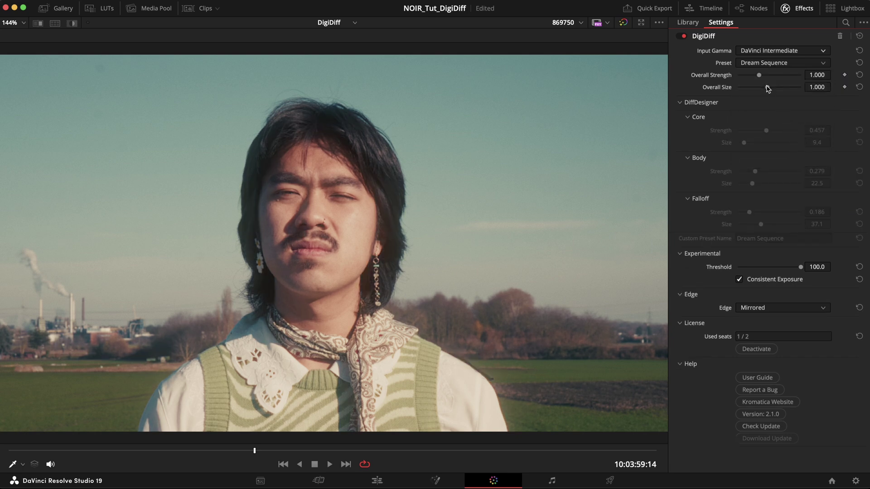
mouse_move(767, 88)
mouse_down()
mouse_move(814, 89)
mouse_move(785, 93)
mouse_move(761, 87)
mouse_move(766, 77)
mouse_move(750, 77)
mouse_move(767, 80)
mouse_move(754, 79)
mouse_move(761, 86)
mouse_up()
click(779, 64)
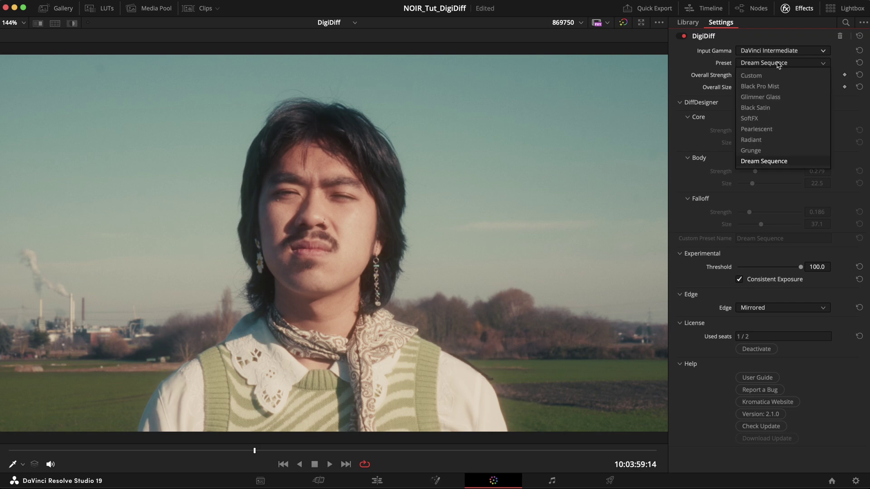
click(778, 97)
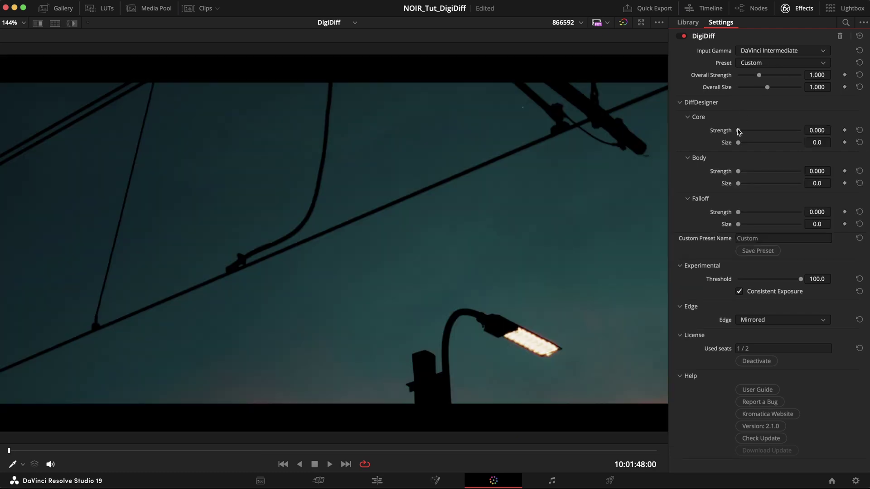
Rough in the glow: core strength 0.372, body strength about 0.395, falloff size 11.6, body size 15.5.
drag(737, 130, 787, 132)
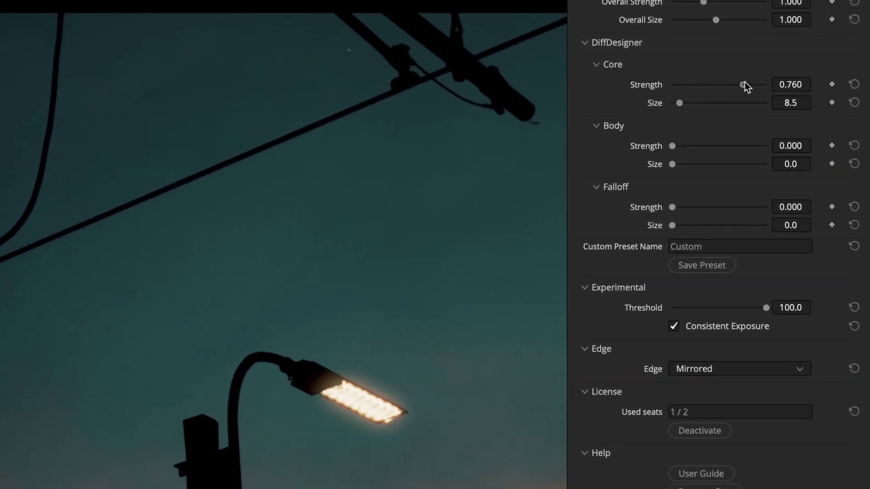
drag(744, 85, 706, 86)
drag(673, 148, 718, 151)
drag(674, 208, 692, 225)
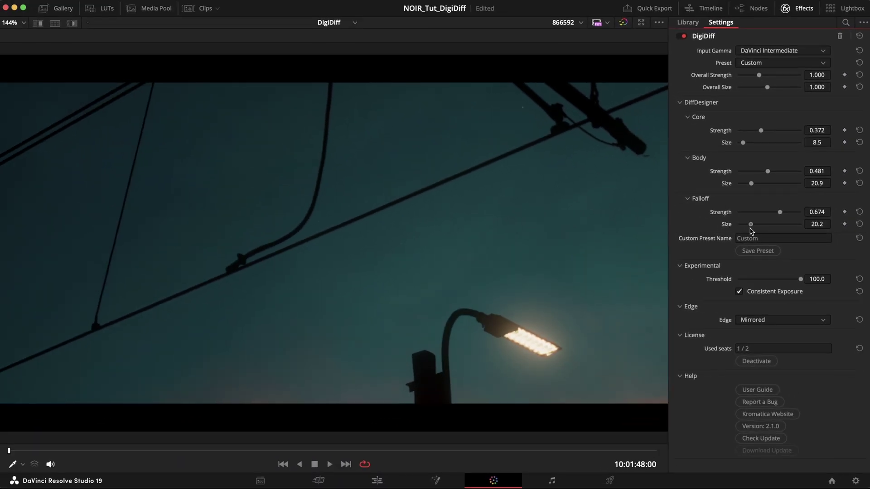
drag(751, 224, 745, 225)
drag(751, 183, 747, 183)
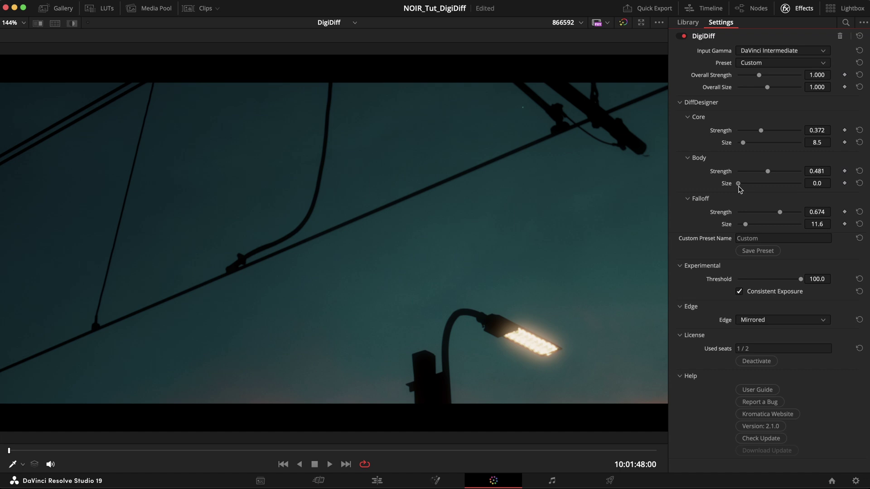
Refine to Core 0.217/20.2, Body 0.225/38.8, Falloff 0.380/25.6, and Overall Strength 1.698.
mouse_move(743, 143)
mouse_down()
mouse_move(757, 143)
mouse_move(736, 142)
mouse_move(751, 131)
mouse_up()
drag(759, 171, 752, 171)
drag(775, 211, 761, 211)
mouse_move(746, 224)
mouse_down()
mouse_move(761, 224)
mouse_move(753, 225)
mouse_up()
mouse_move(747, 184)
mouse_down()
mouse_move(773, 184)
mouse_move(762, 183)
mouse_up()
mouse_move(762, 143)
mouse_down()
mouse_move(773, 142)
mouse_move(750, 143)
mouse_up()
mouse_move(759, 82)
mouse_down()
mouse_move(796, 75)
mouse_move(776, 81)
mouse_up()
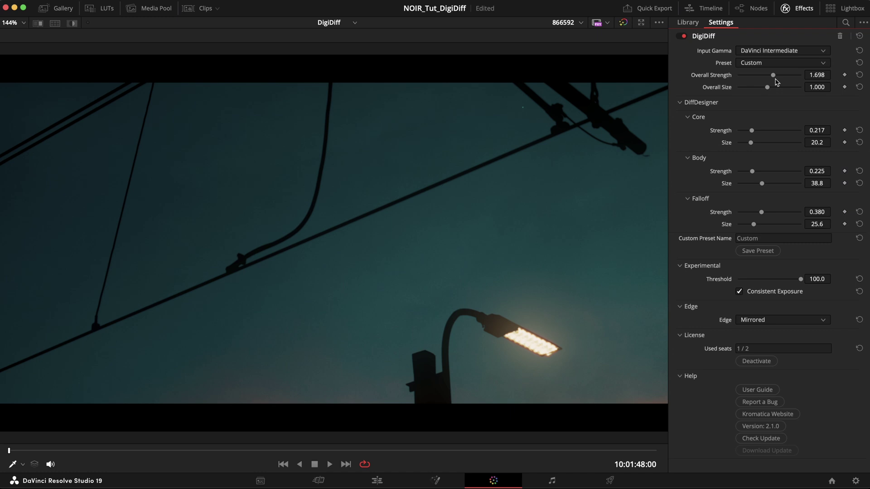
Start a Custom preset from Radiant's values and raise body strength to 0.760.
click(776, 62)
click(775, 140)
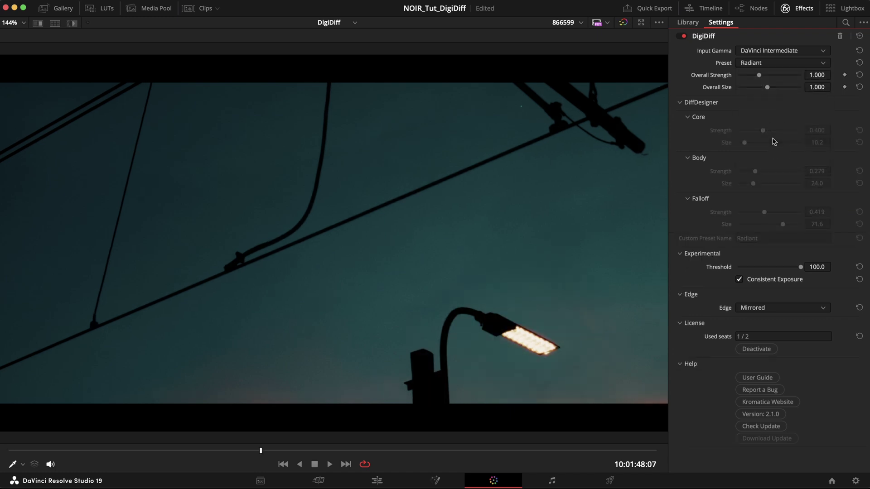
click(789, 64)
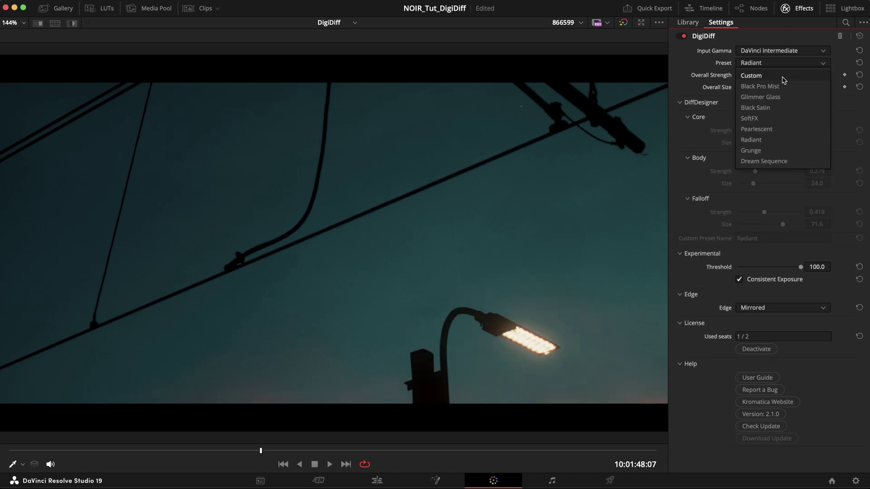
click(784, 79)
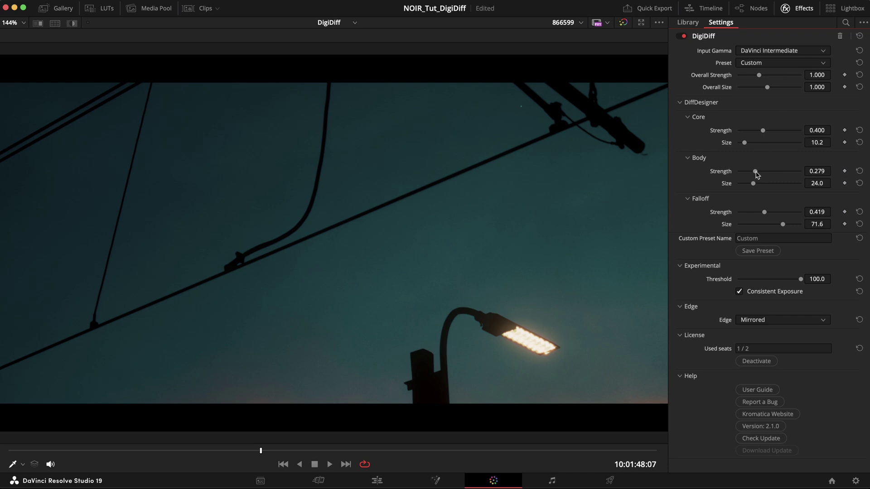
drag(755, 172, 785, 172)
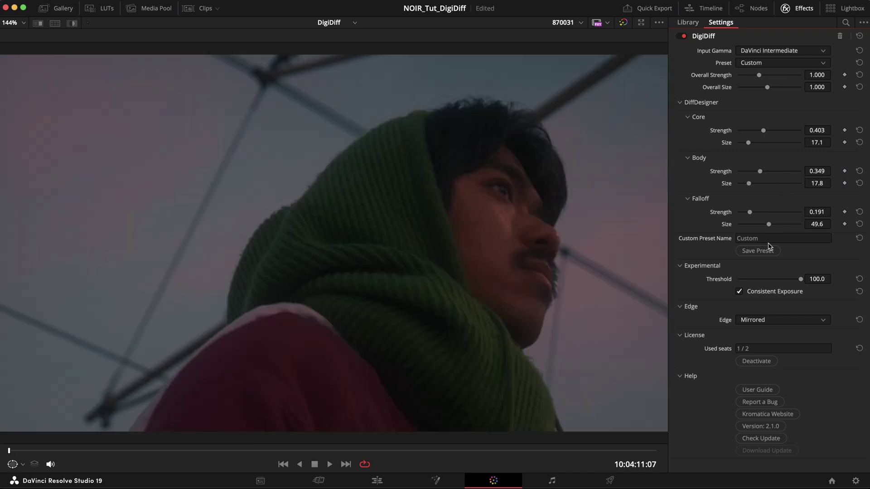
Save the custom preset under the name 'Soft Lens'.
click(768, 239)
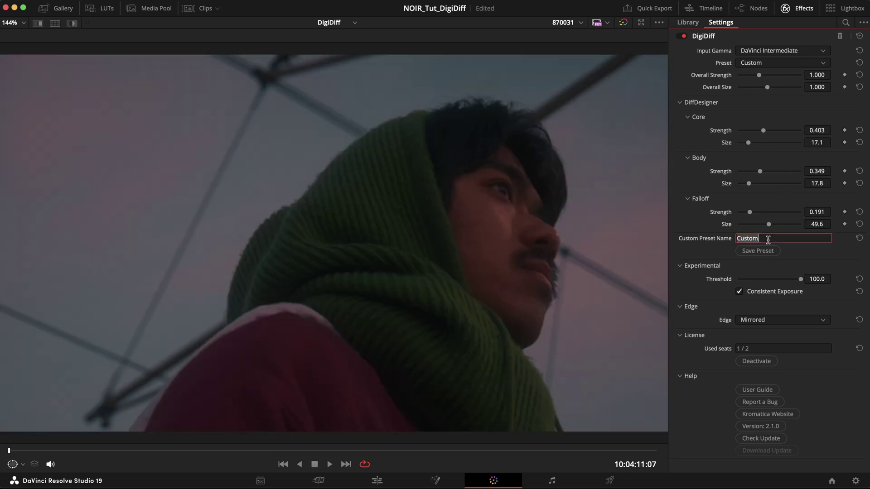
text(Soft Lens)
click(758, 251)
Select the saved Soft Lens preset from the Preset list to apply it.
click(792, 61)
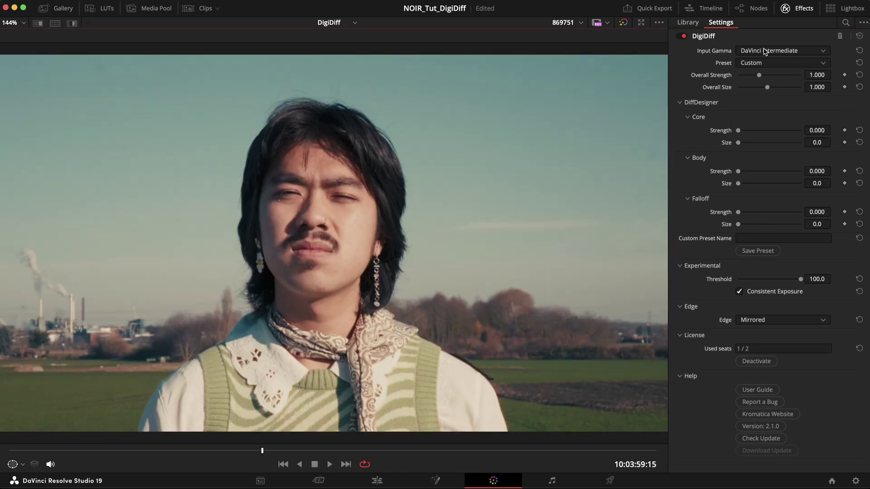
click(769, 63)
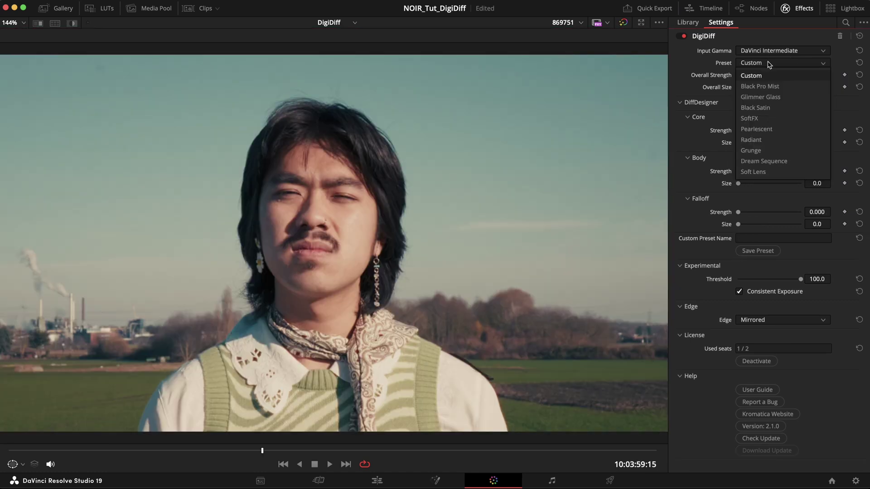
click(779, 172)
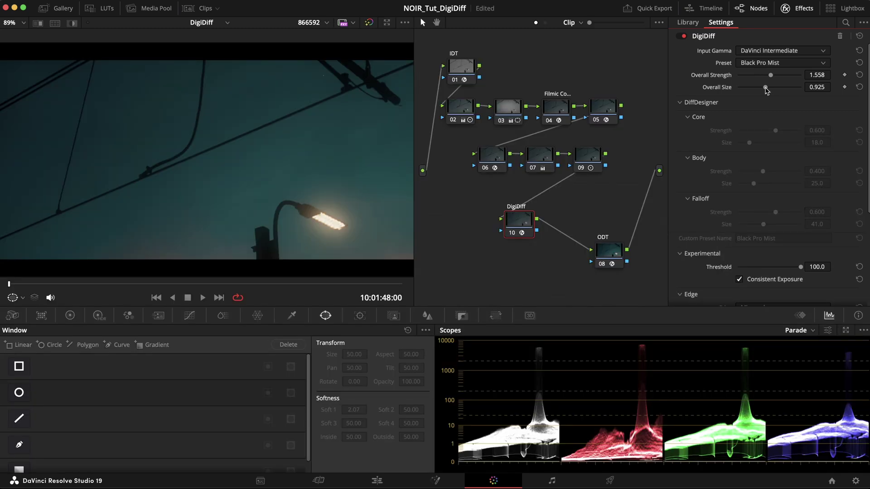
Add a soft-edged Circle window over the street lamp and track it forward through the clip.
key(ctrl+d)
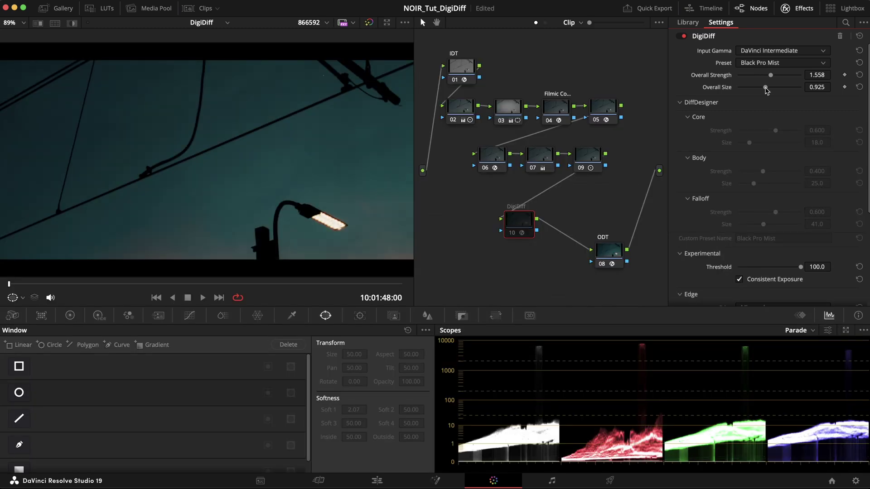
click(19, 393)
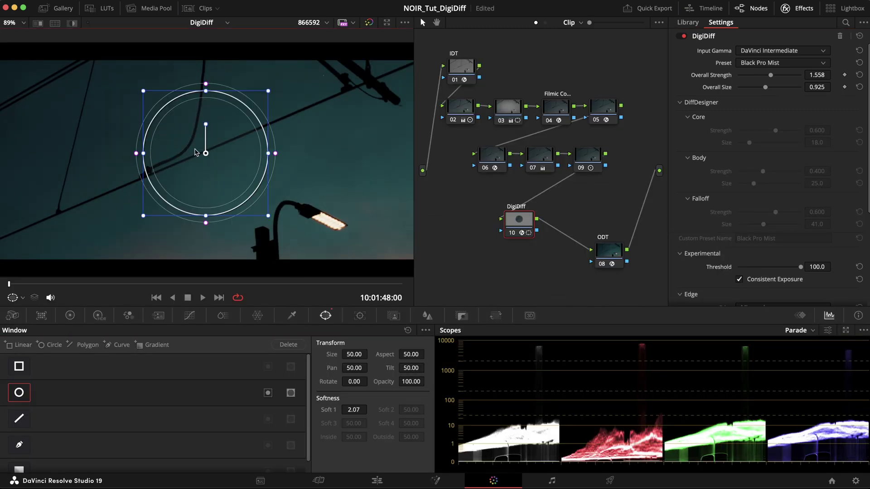
drag(198, 153, 322, 219)
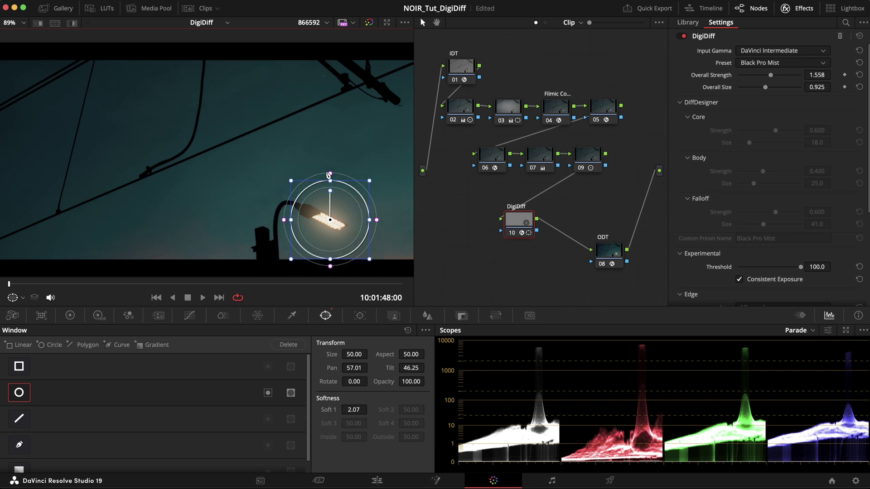
drag(329, 175, 330, 147)
click(360, 315)
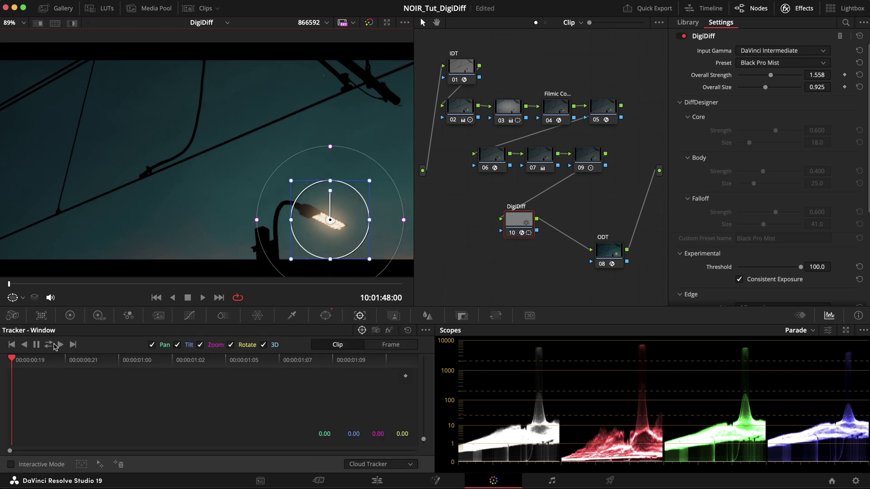
click(59, 345)
Preview the window matte, hide the window outline, and compare the lamp with DigiDiff toggled off and on.
click(70, 315)
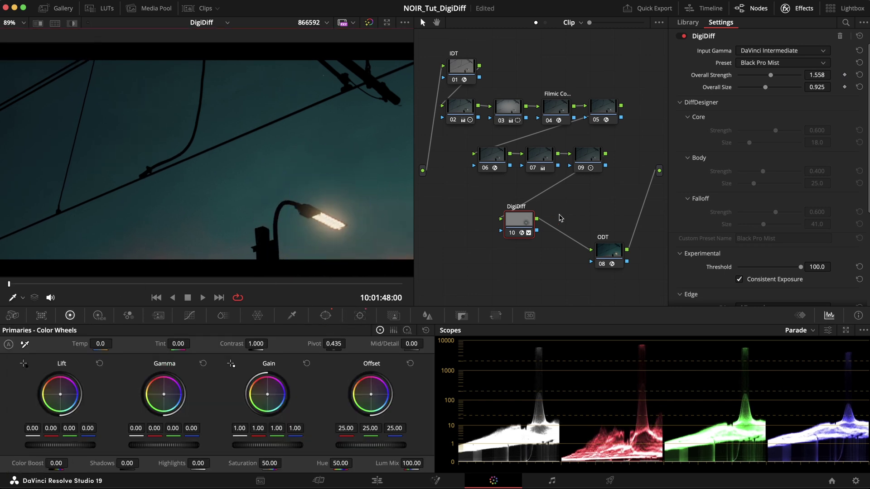
key(ctrl+d)
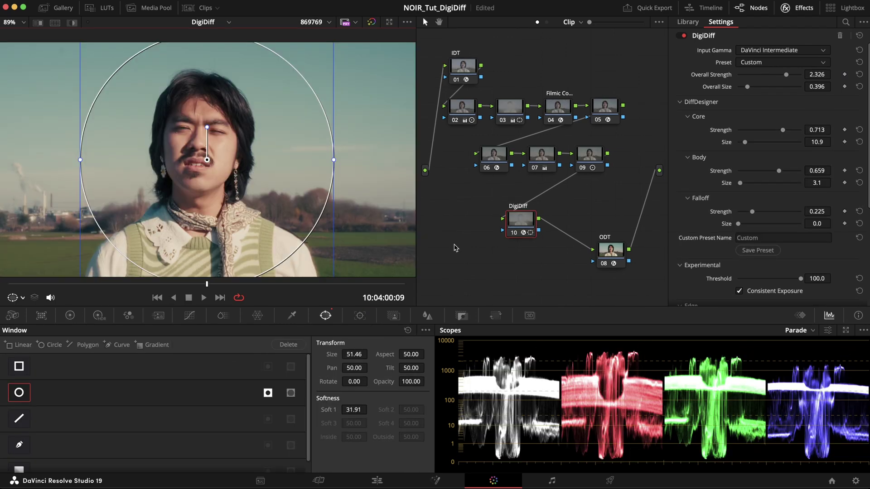
key(shift+h)
key(shift+h)
click(22, 298)
click(21, 315)
key(ctrl+d)
key(ctrl+d)
key(ctrl+d)
key(ctrl+d)
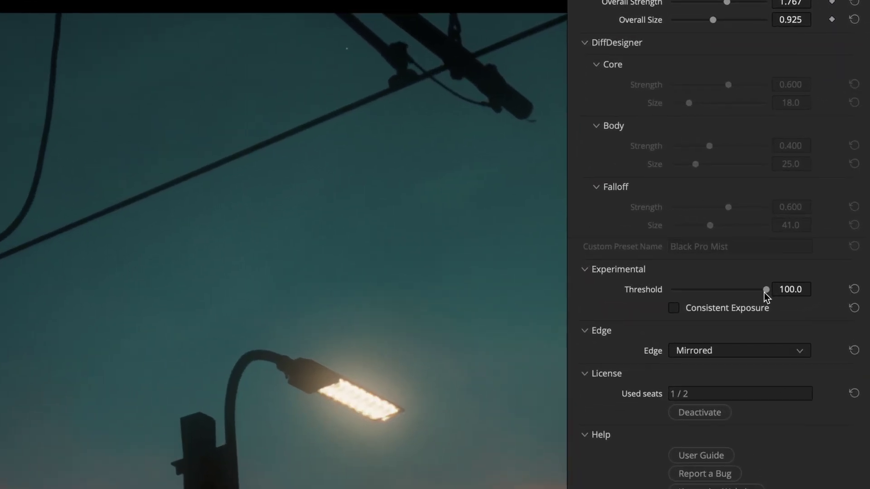
Sweep the Experimental Threshold down and back to 100.0, then uncheck Consistent Exposure.
mouse_move(765, 294)
mouse_down()
mouse_move(743, 296)
mouse_move(760, 295)
mouse_up()
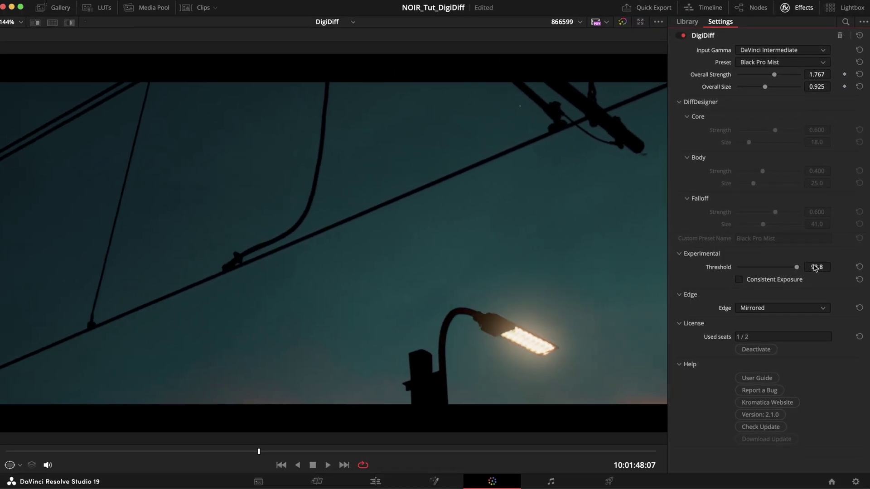
mouse_move(814, 268)
mouse_down()
mouse_move(803, 267)
mouse_move(816, 268)
mouse_up()
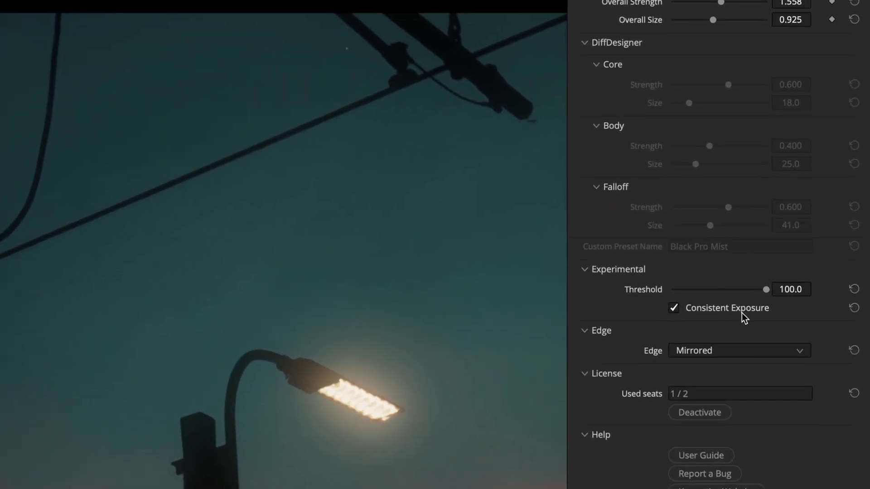
click(743, 309)
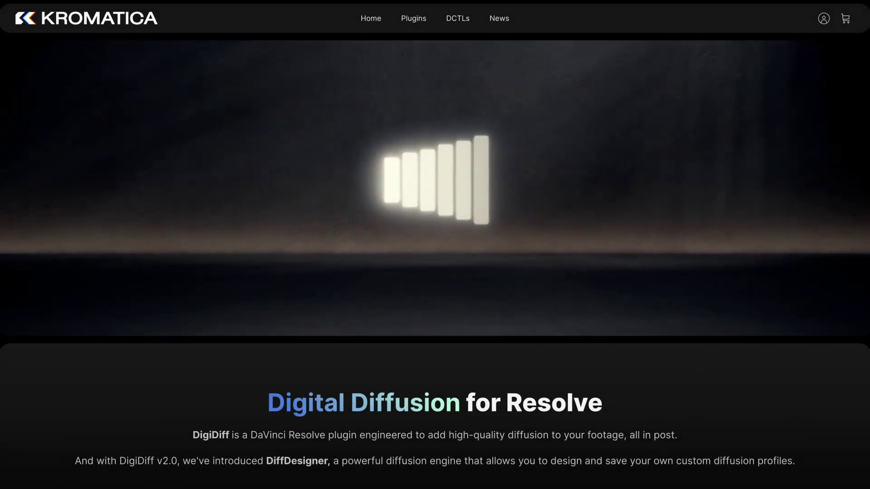
Scroll the DigiDiff page down to the 'Pay once and own it forever' perpetual licensing section.
scroll(435, 245, down, 5)
scroll(435, 245, down, 8)
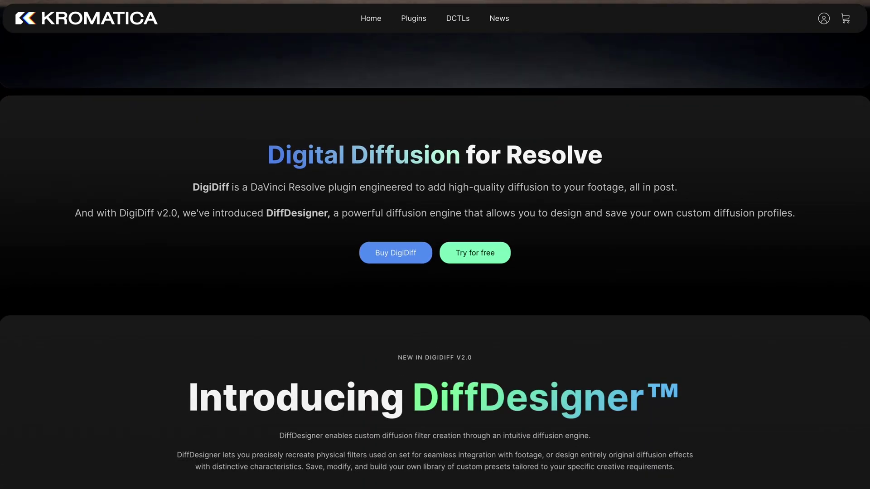
scroll(435, 245, down, 2)
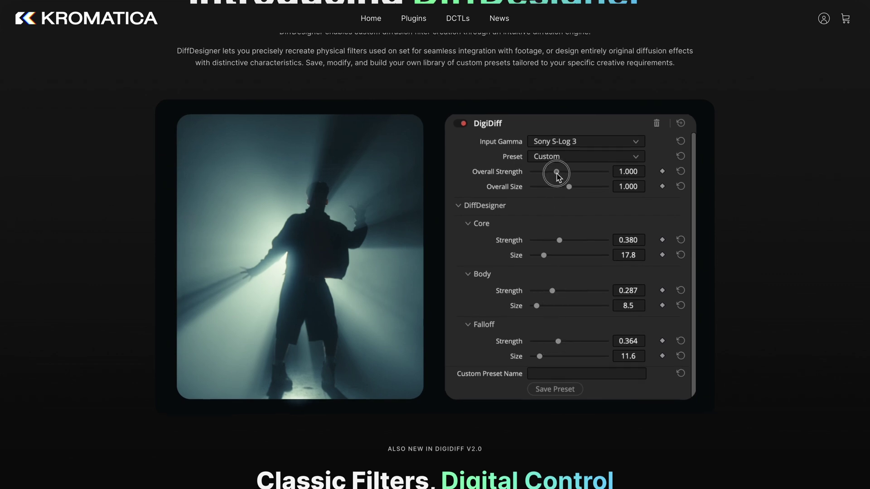
scroll(435, 245, down, 9)
scroll(435, 245, down, 7)
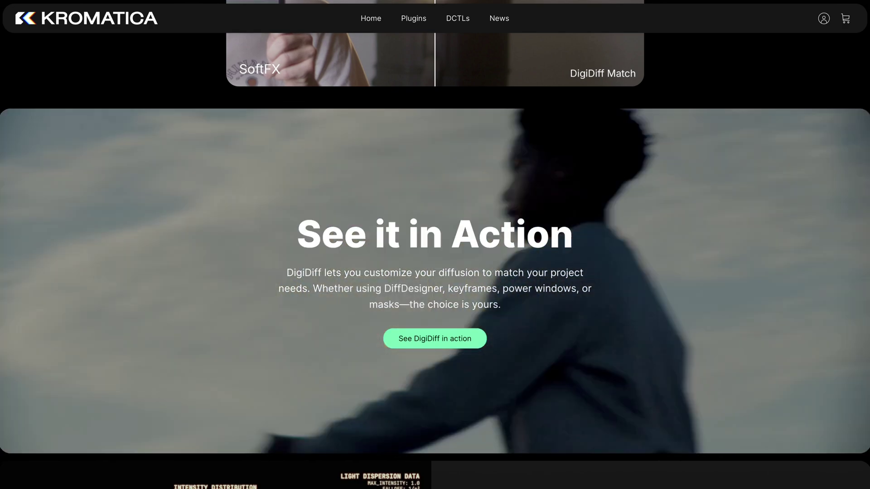
scroll(434, 245, down, 8)
scroll(435, 245, down, 6)
scroll(435, 244, down, 8)
scroll(435, 245, down, 15)
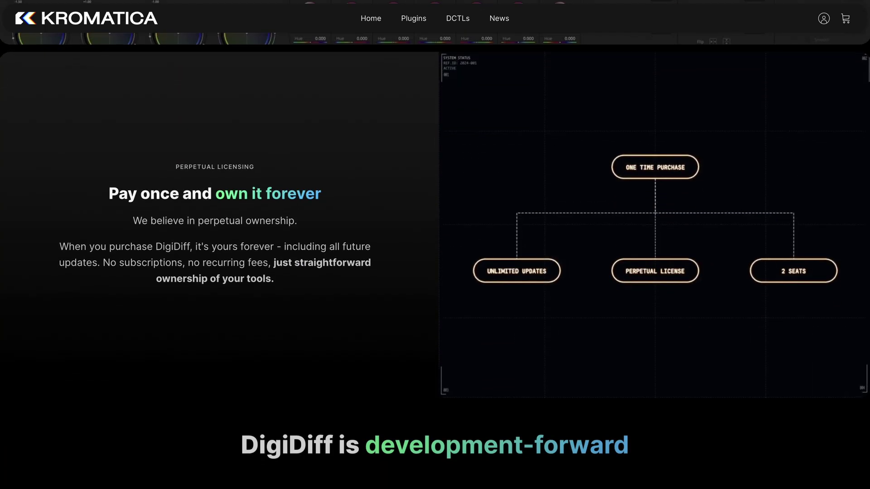